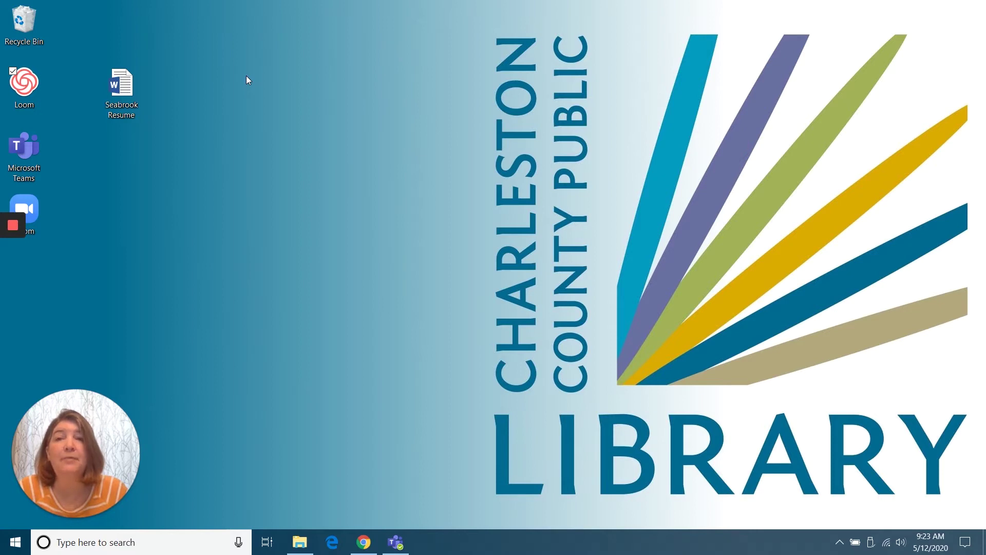
Open the Seabrook Resume document, scroll through it, and close it
double_click(128, 94)
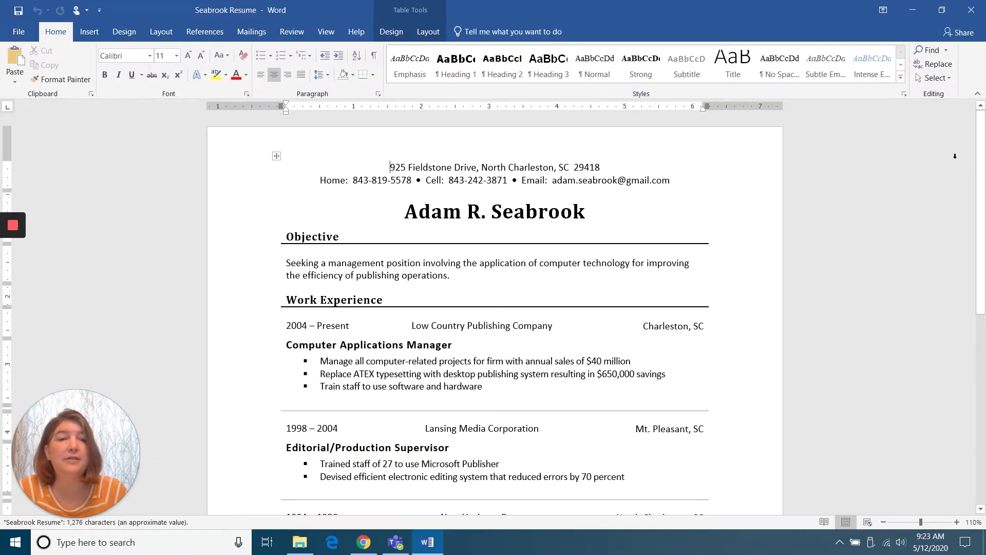
left_click_drag(981, 177, 984, 386)
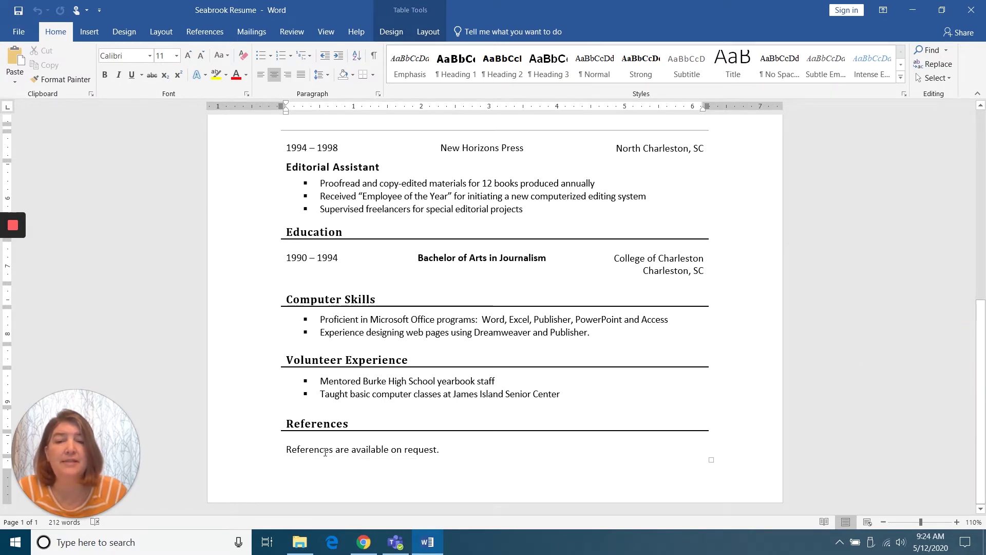
left_click_drag(985, 347, 985, 157)
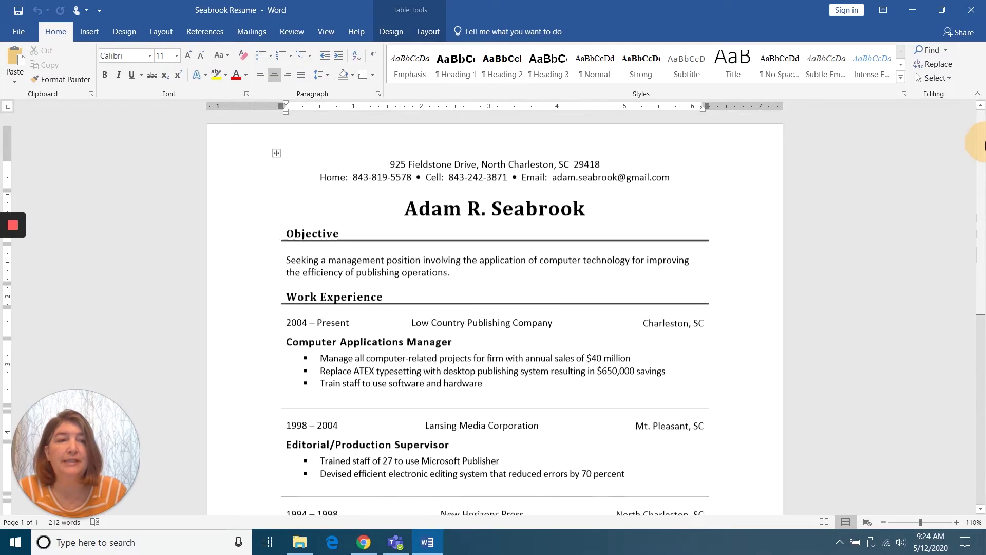
left_click(979, 11)
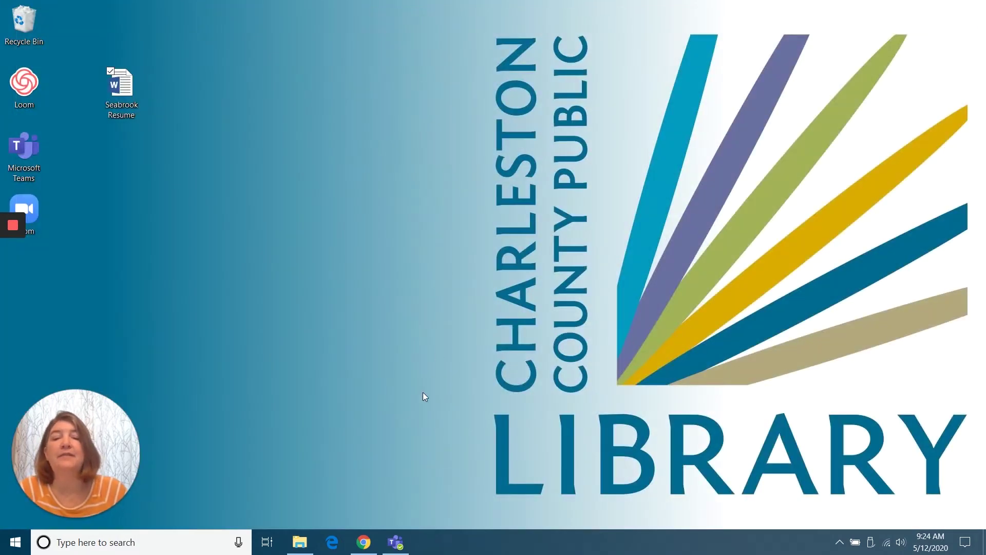
Go to the Resume page from the Indeed profile menu in Chrome
left_click(365, 547)
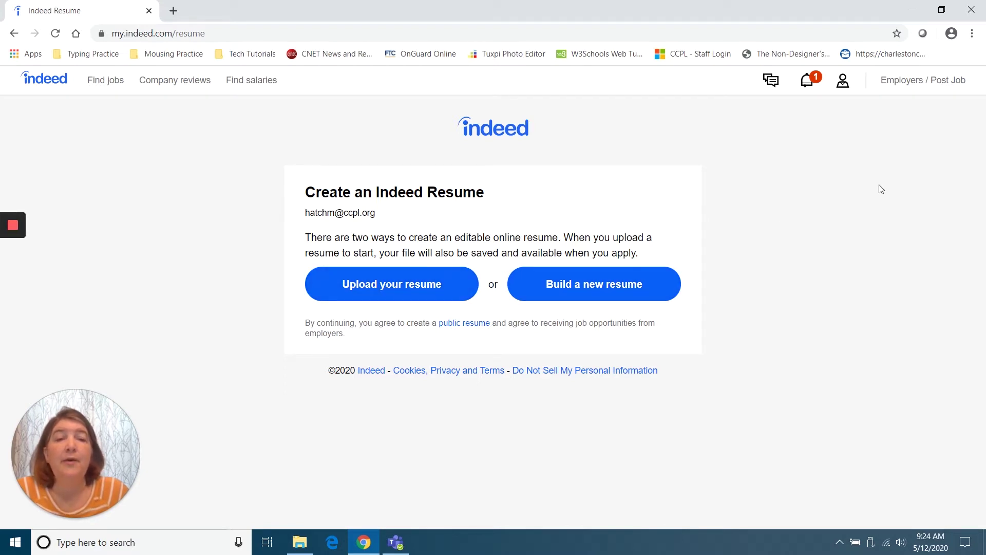
left_click(846, 87)
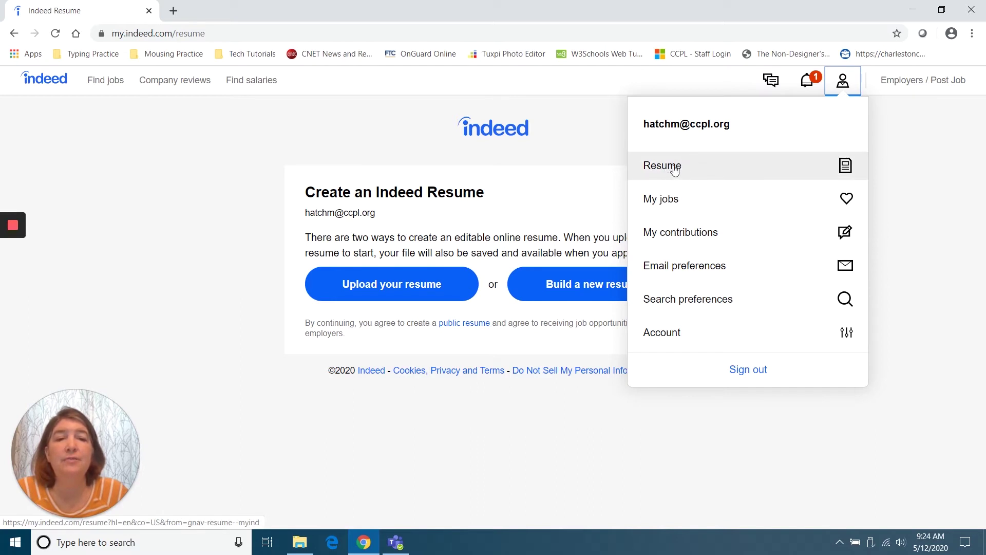
left_click(695, 166)
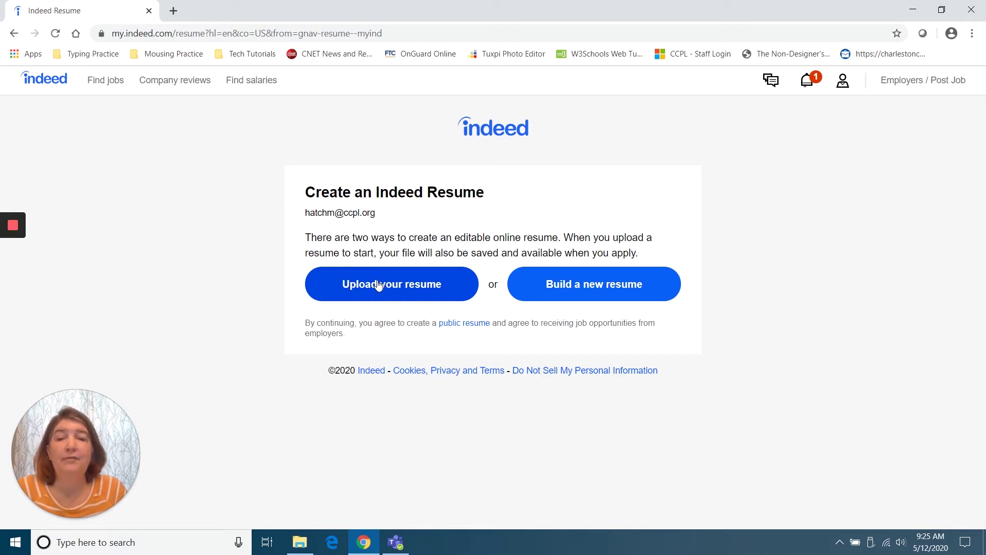
Upload Seabrook Resume from the Desktop to Indeed as the resume file
left_click(378, 285)
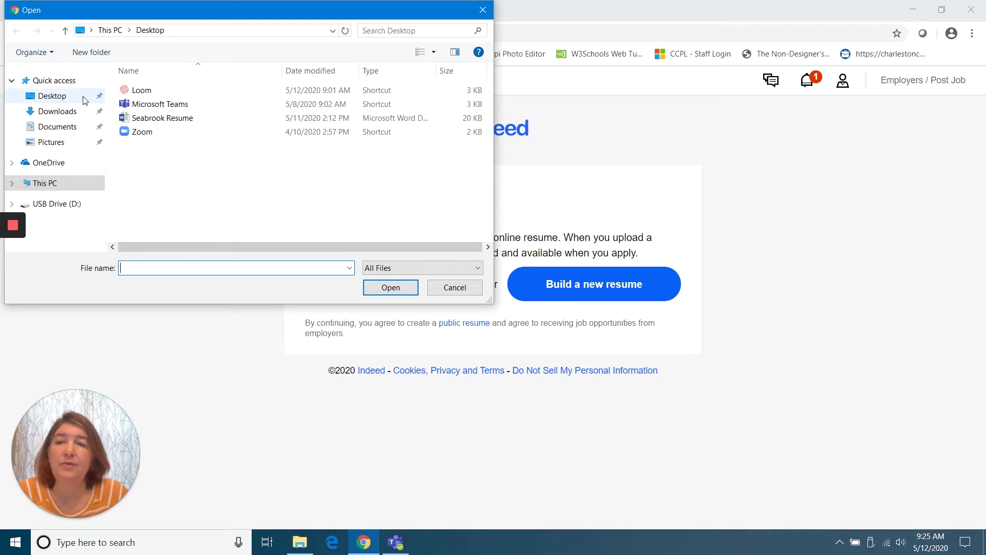
left_click(153, 121)
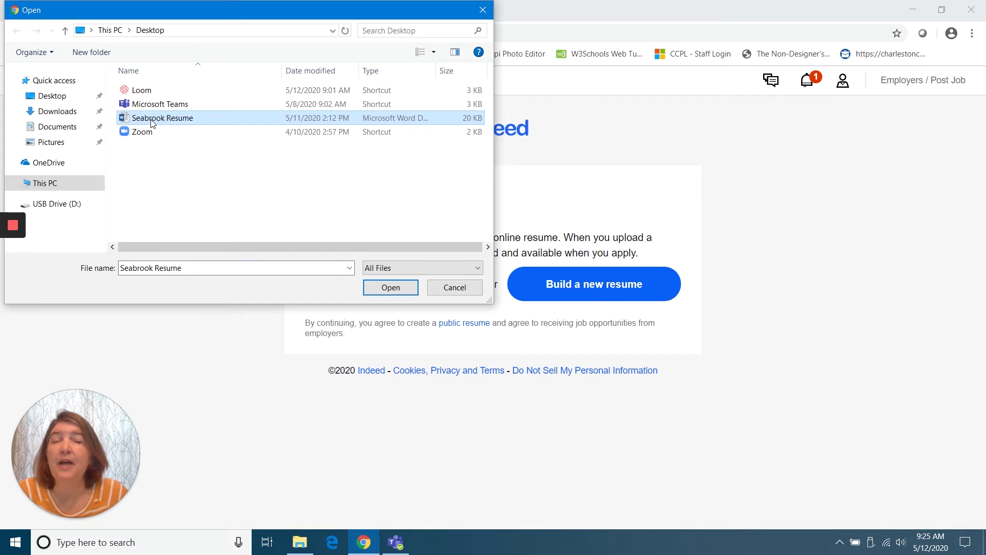
left_click(389, 288)
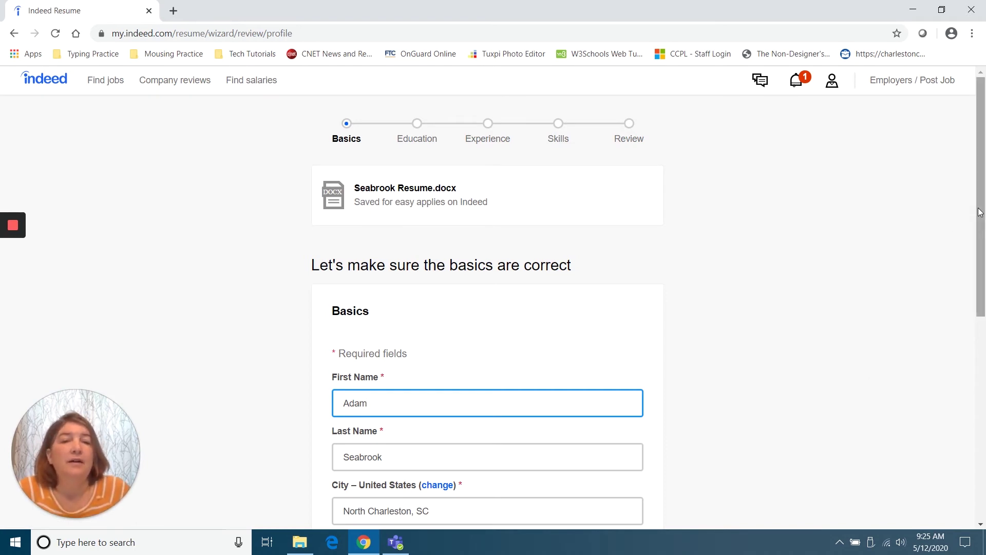
Accept the imported Basics, Education and Experience details without changes
left_click_drag(979, 211, 985, 227)
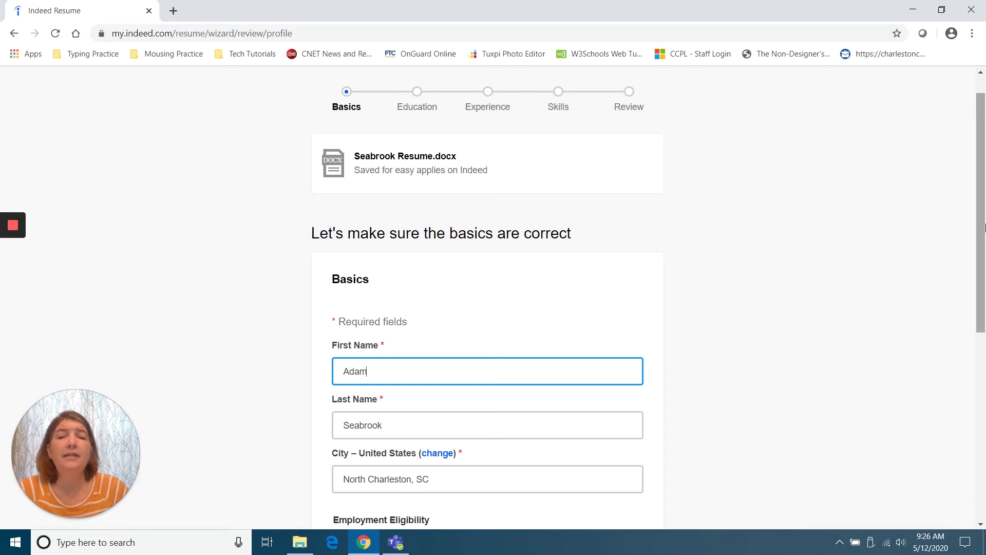
left_click_drag(985, 226, 985, 411)
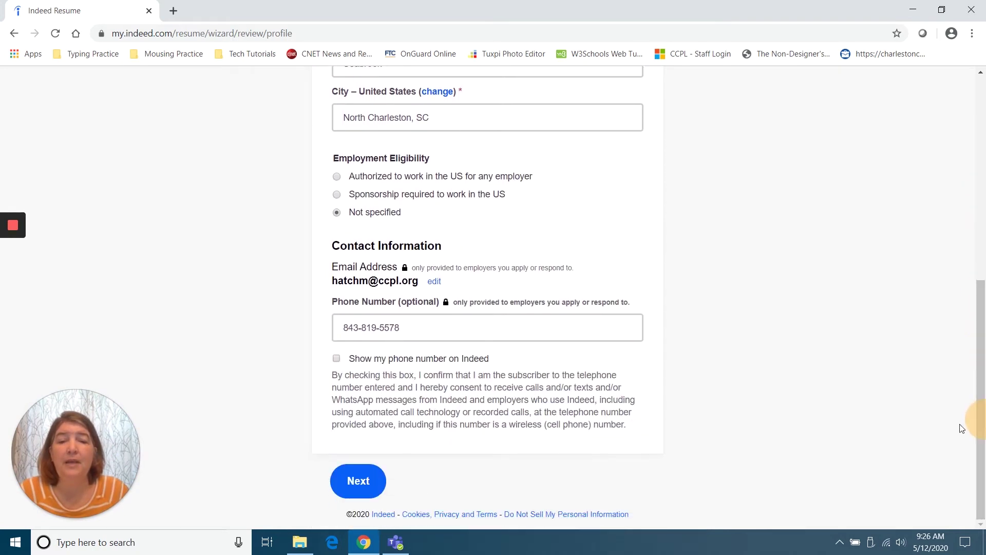
left_click(358, 482)
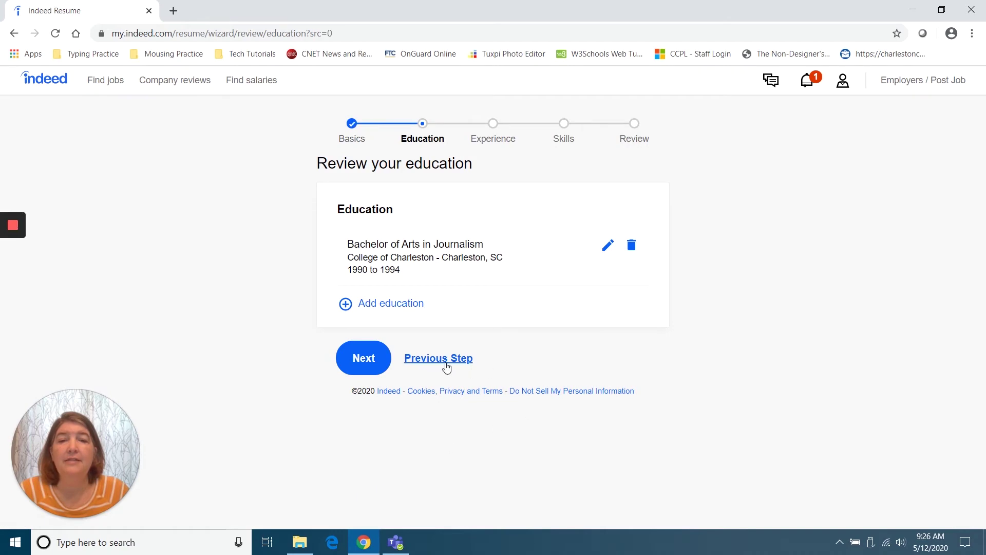
left_click(362, 358)
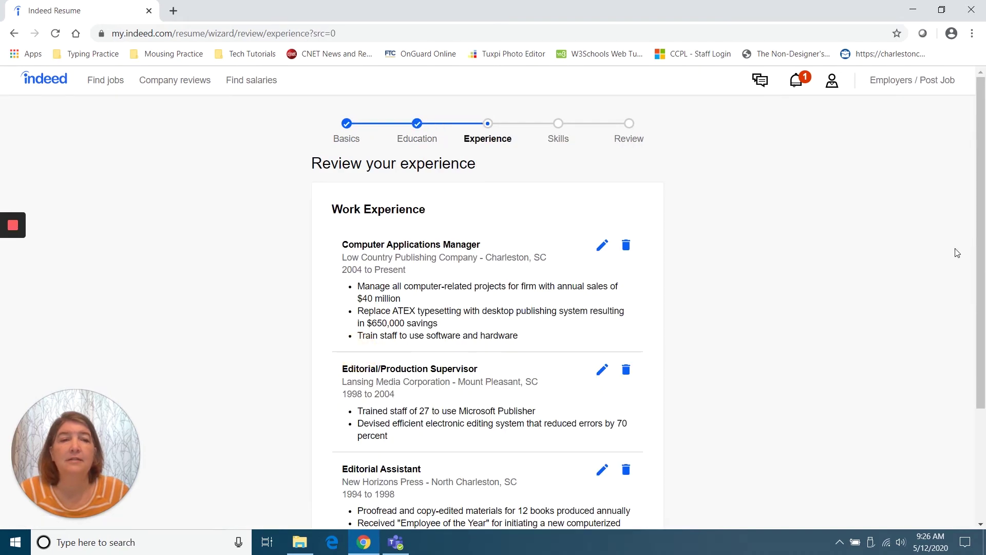
left_click_drag(981, 227, 981, 338)
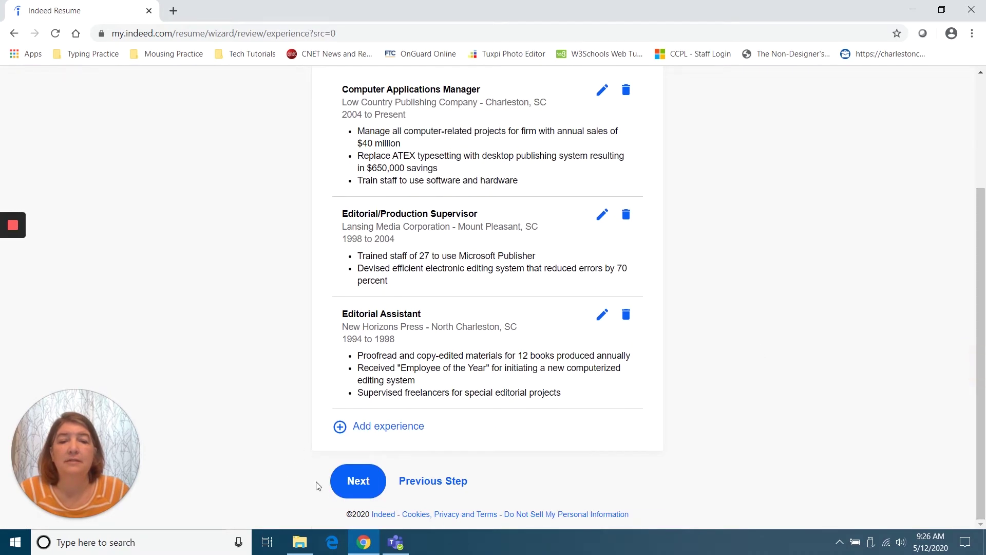
left_click(353, 479)
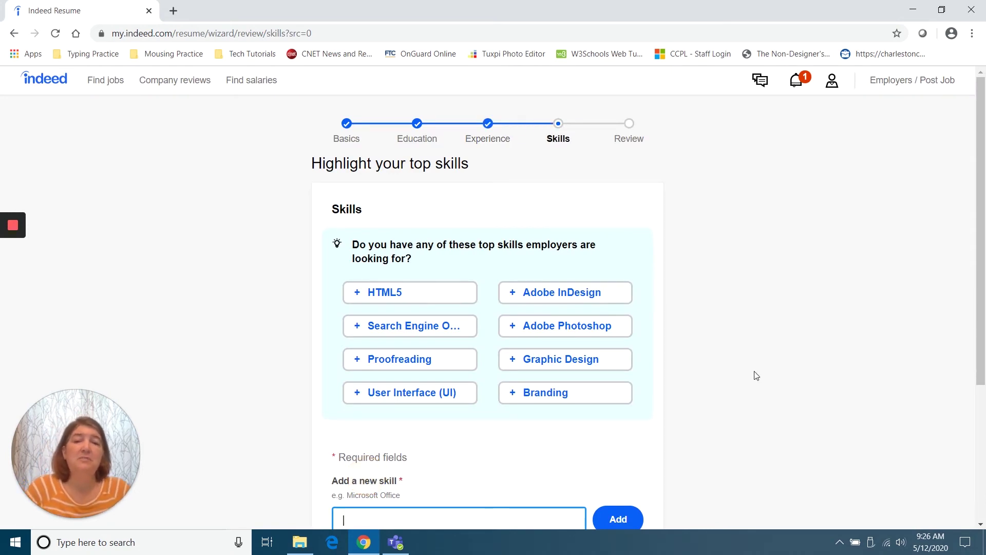
Add Proofreading to the skills and finish to the online resume draft
left_click(417, 360)
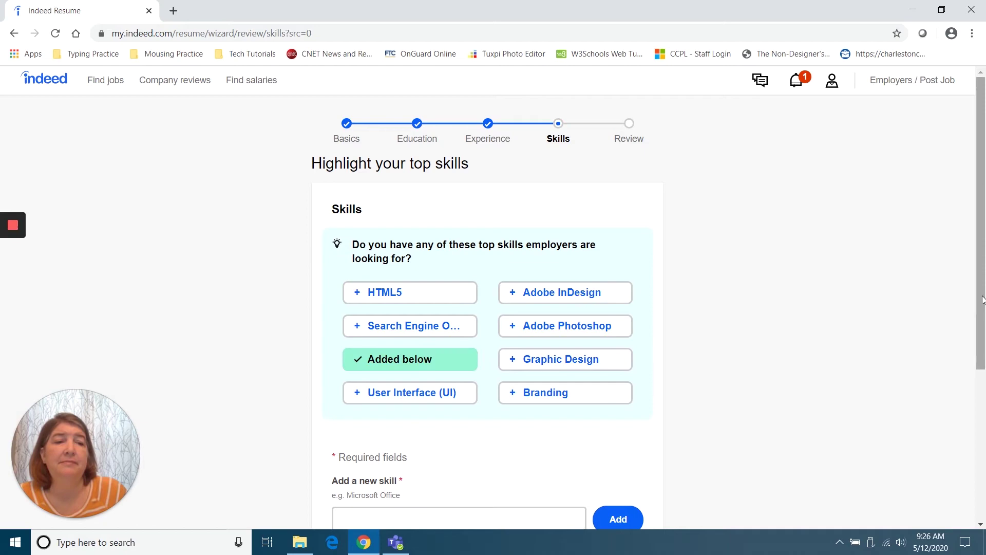
left_click_drag(982, 300, 977, 465)
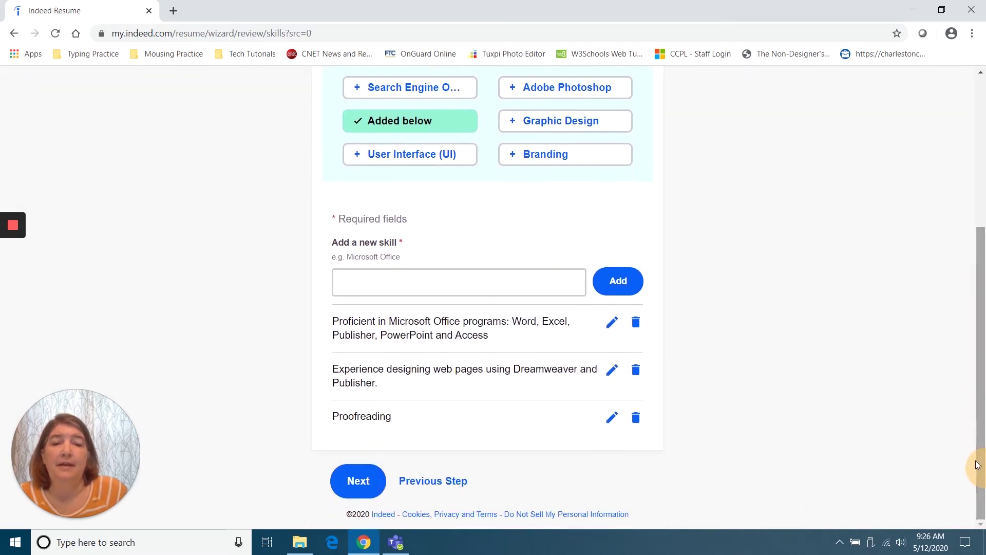
left_click(355, 480)
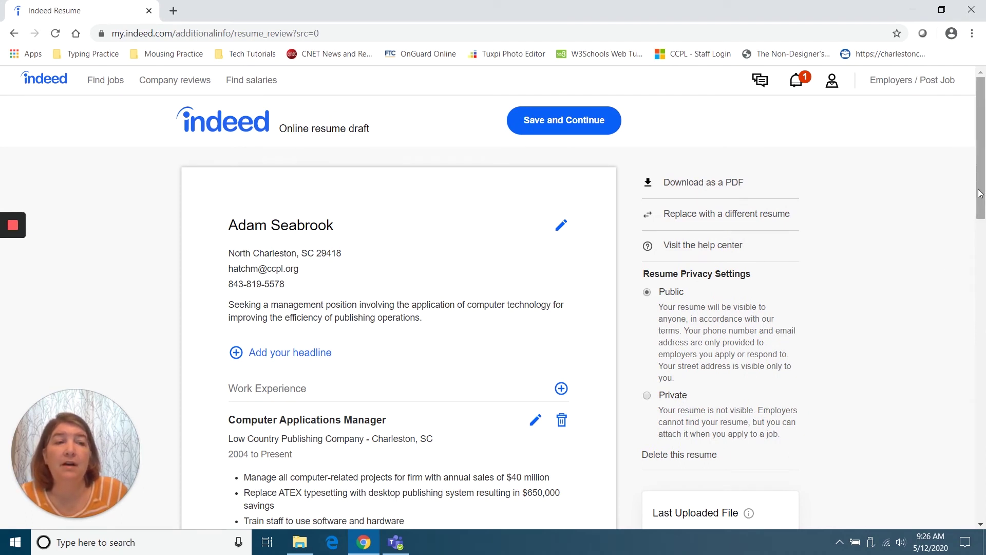
Close the feedback popup, download the resume draft as a PDF, and open it
left_click_drag(981, 193, 984, 288)
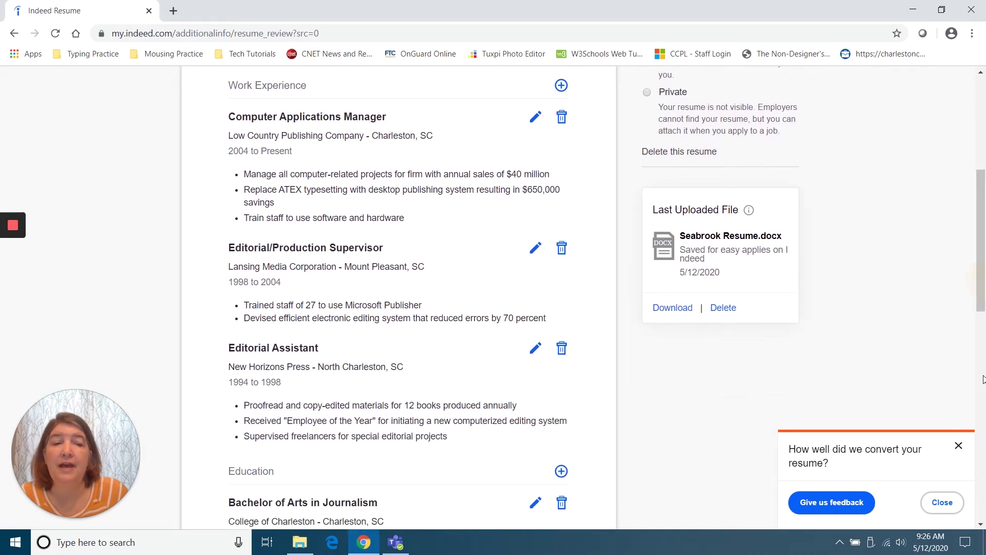
left_click(940, 507)
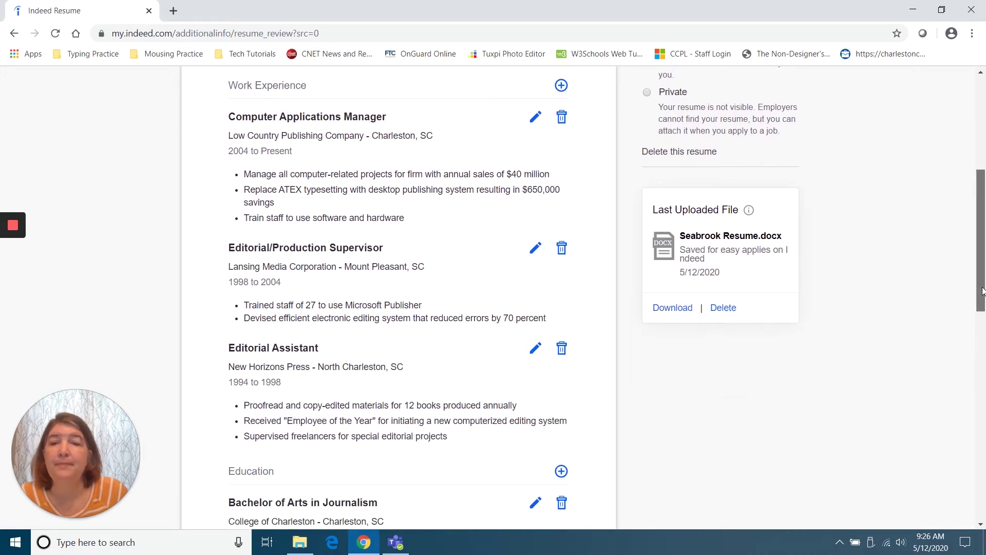
left_click_drag(982, 293, 984, 206)
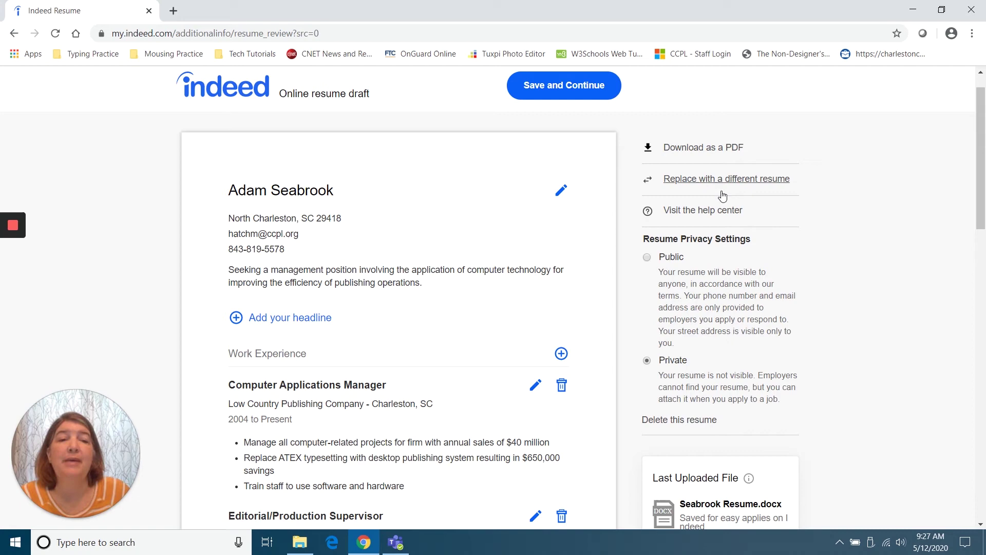
mouse_move(978, 180)
left_mouse_down()
mouse_move(980, 210)
mouse_move(984, 177)
left_mouse_up()
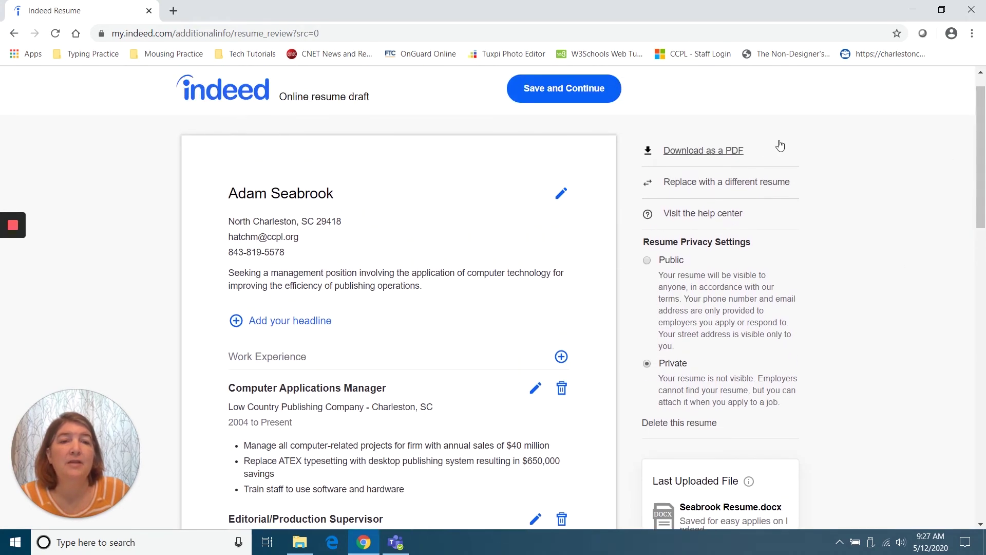
left_click(689, 151)
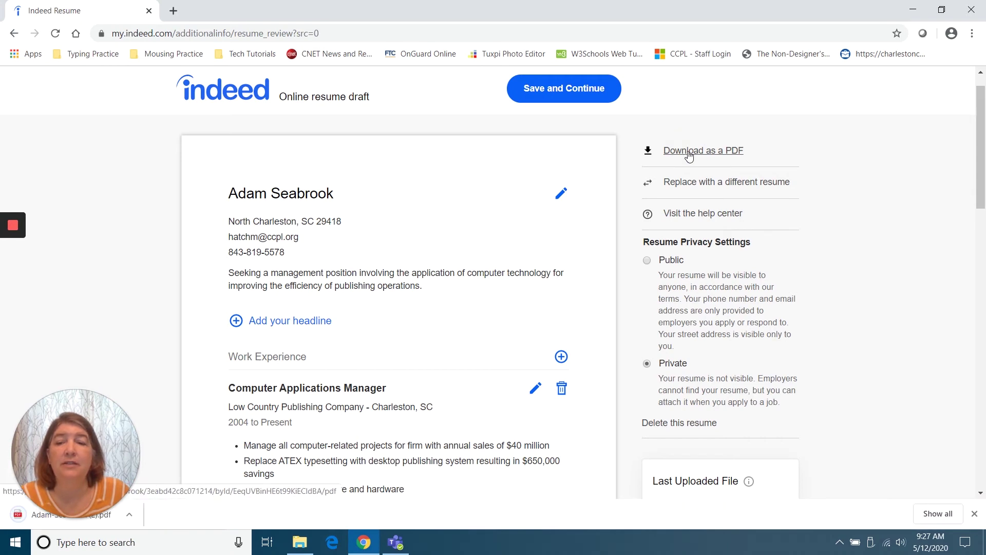
left_click_drag(122, 421, 118, 387)
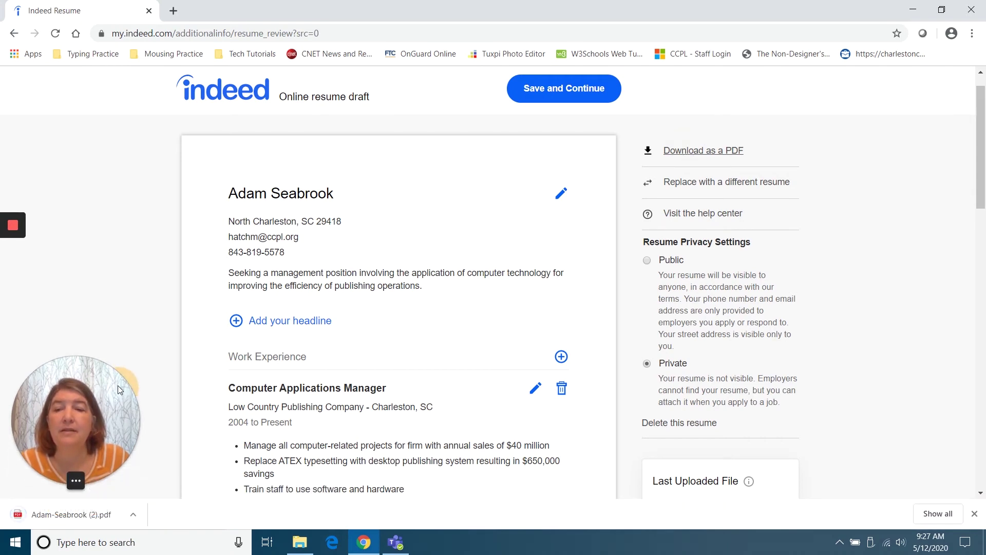
left_click(40, 516)
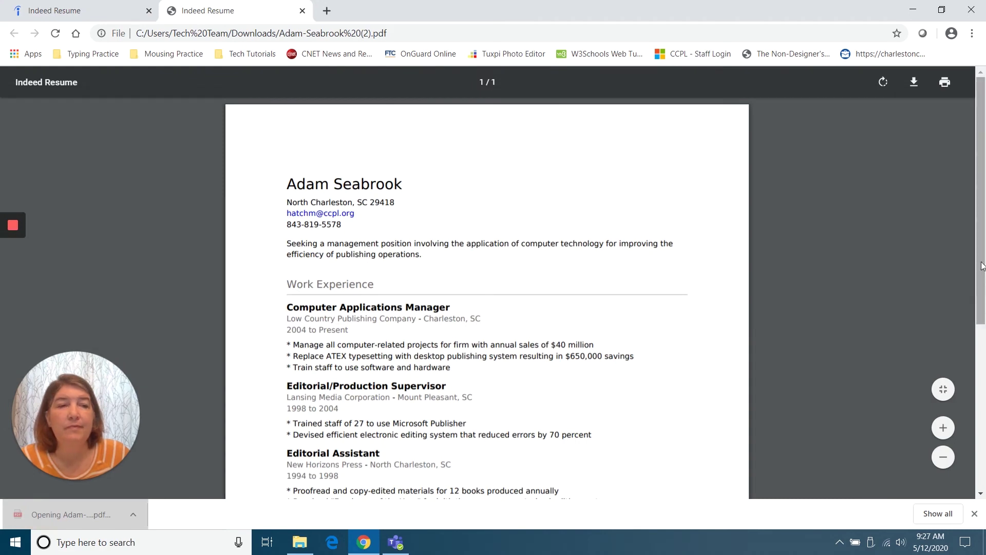
Scroll through the one-page resume PDF, then close its tab
left_click_drag(983, 264, 983, 424)
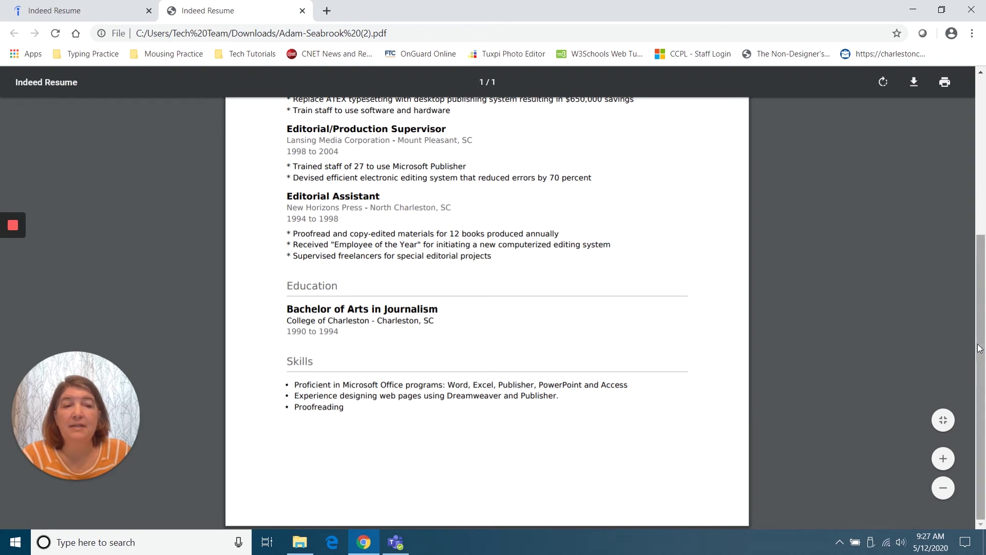
left_click_drag(983, 342, 983, 188)
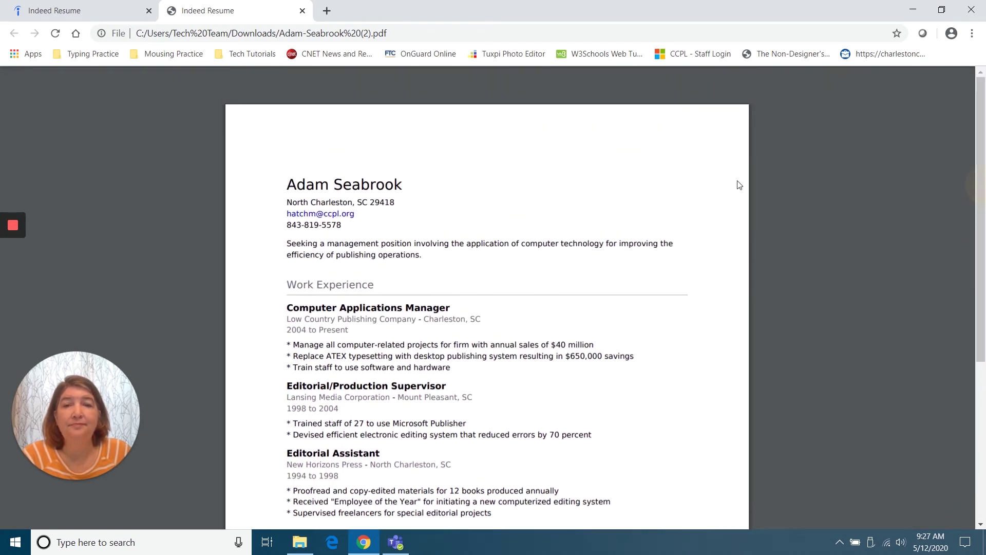
left_click(303, 11)
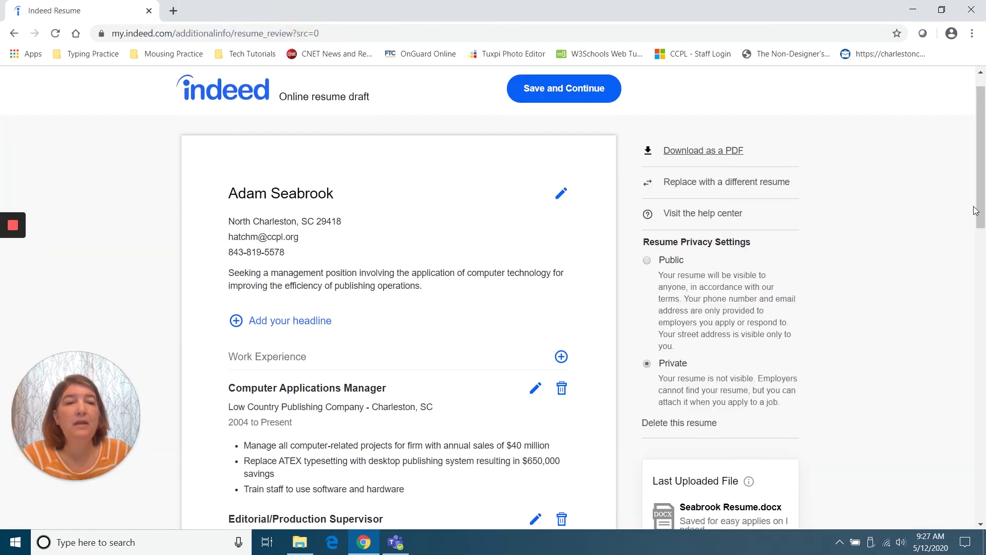
Save the resume draft as a private profile and dismiss the suggested skills prompt
scroll(980, 215, "up", 2)
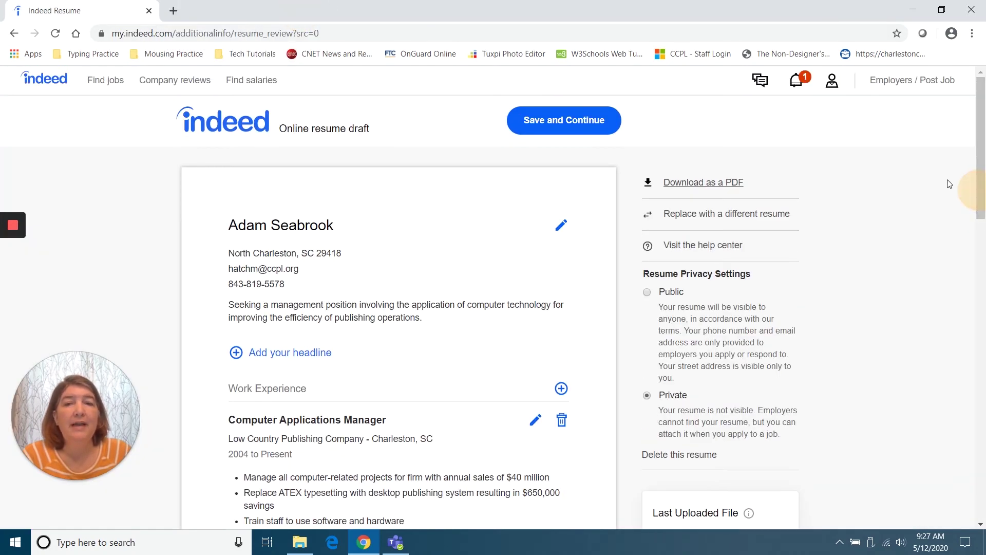
left_click(553, 125)
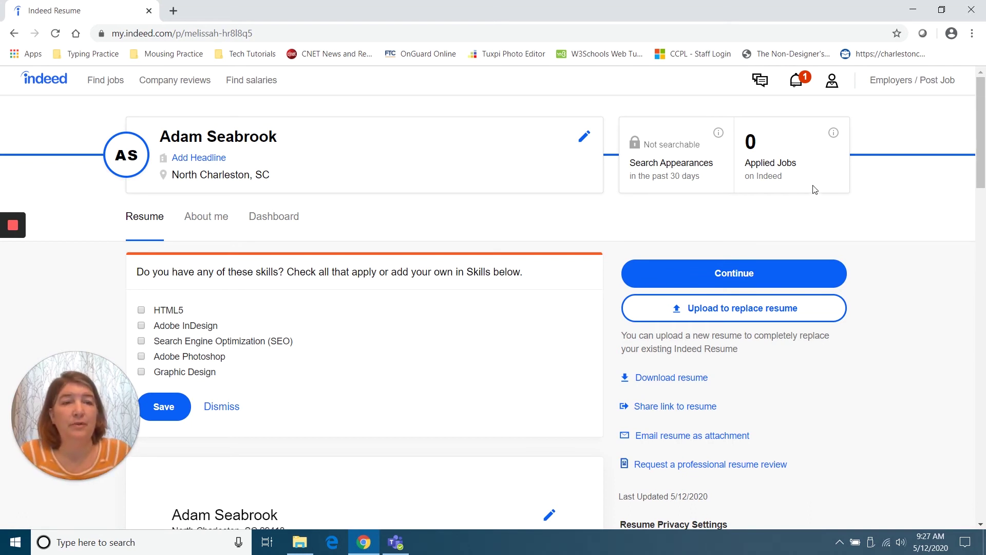
left_click_drag(984, 158, 983, 188)
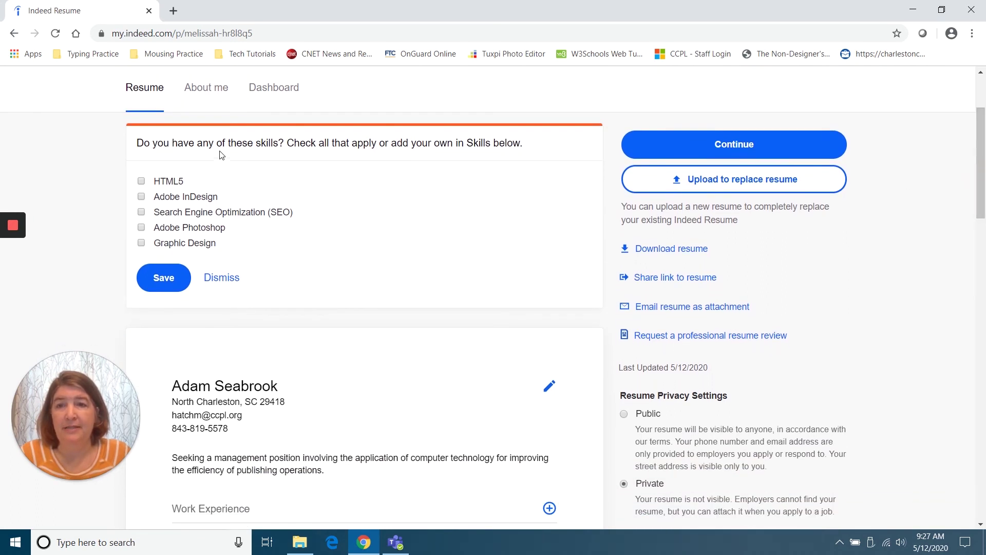
left_click(218, 280)
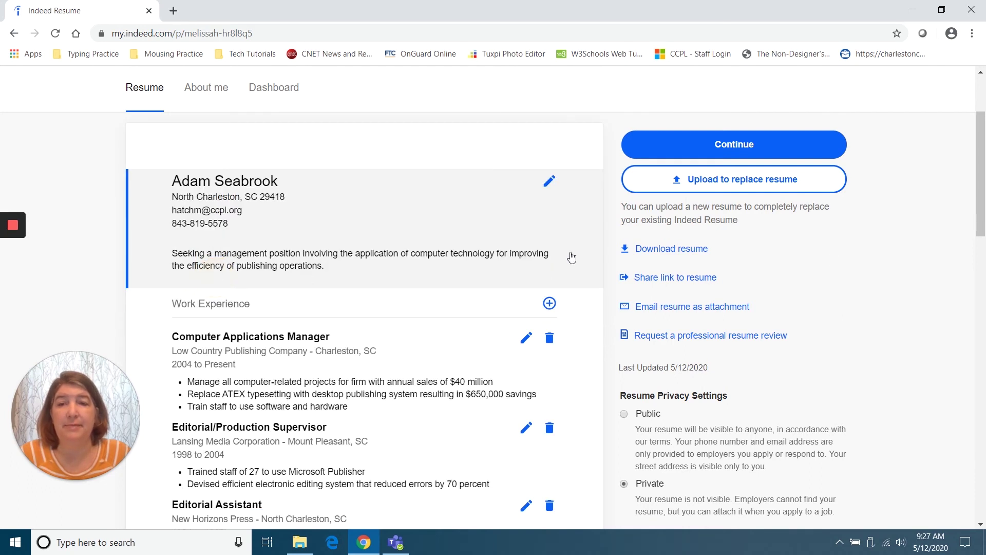
Download Seabrook Resume.docx from the Last Uploaded File section
left_click_drag(983, 220, 982, 228)
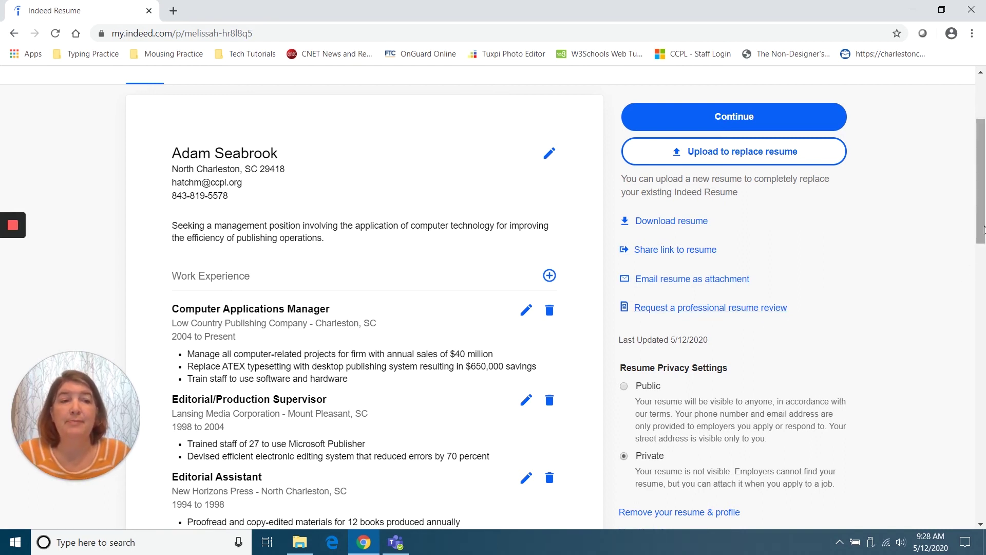
left_click_drag(983, 228, 984, 329)
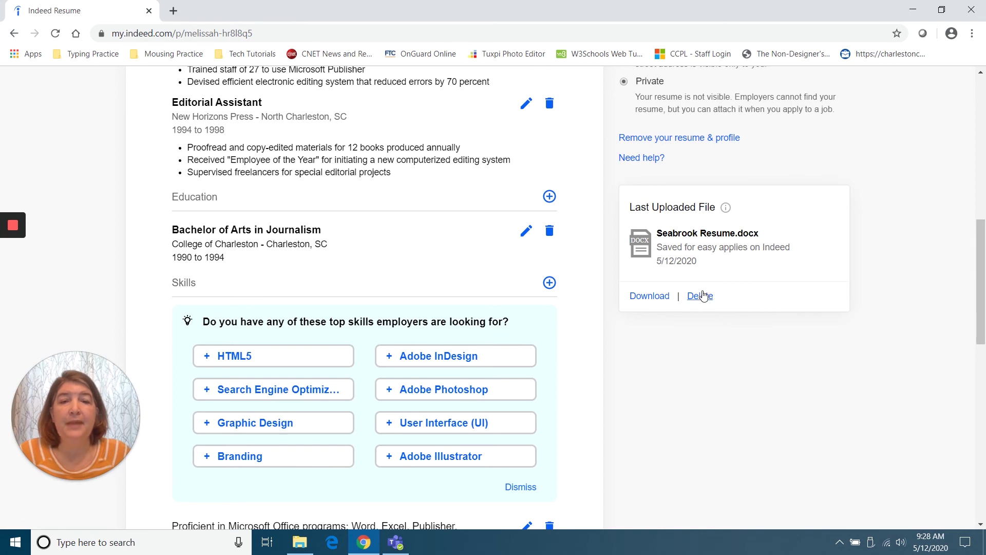
left_click(641, 301)
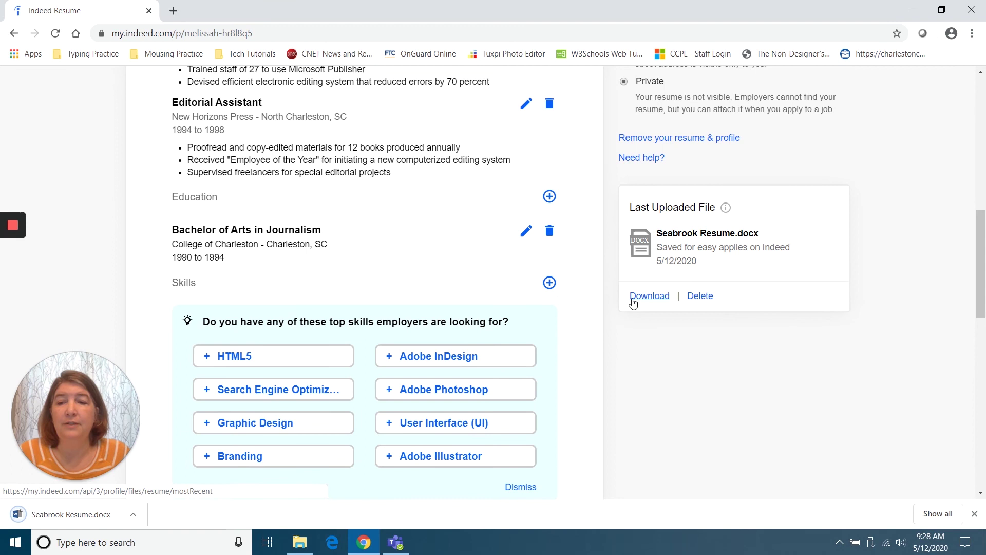
left_click(51, 517)
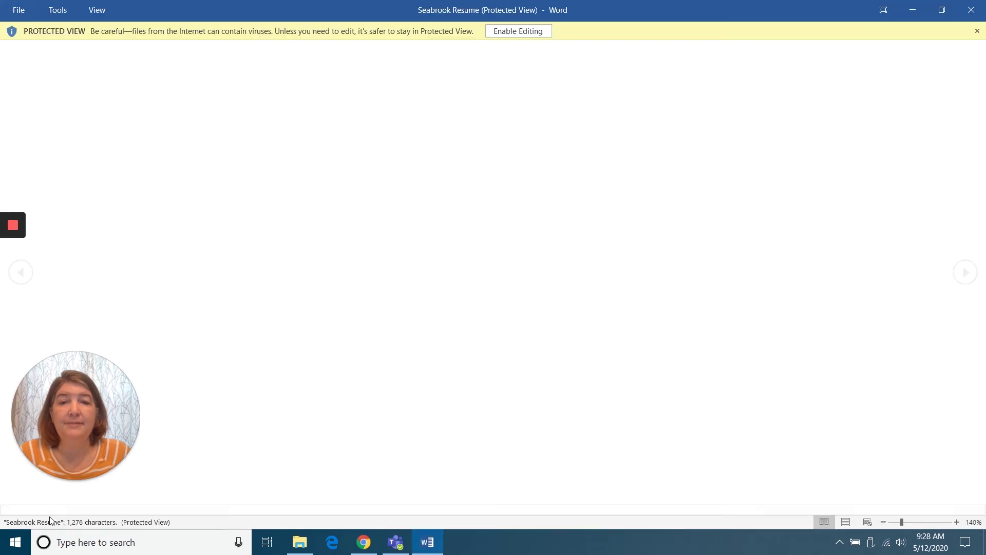
left_click(518, 31)
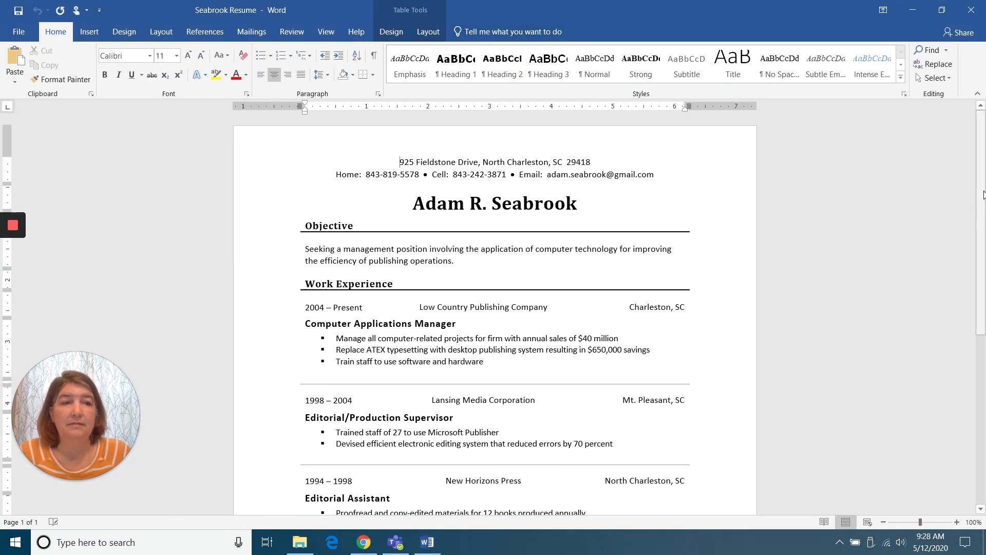
left_click_drag(983, 244, 985, 203)
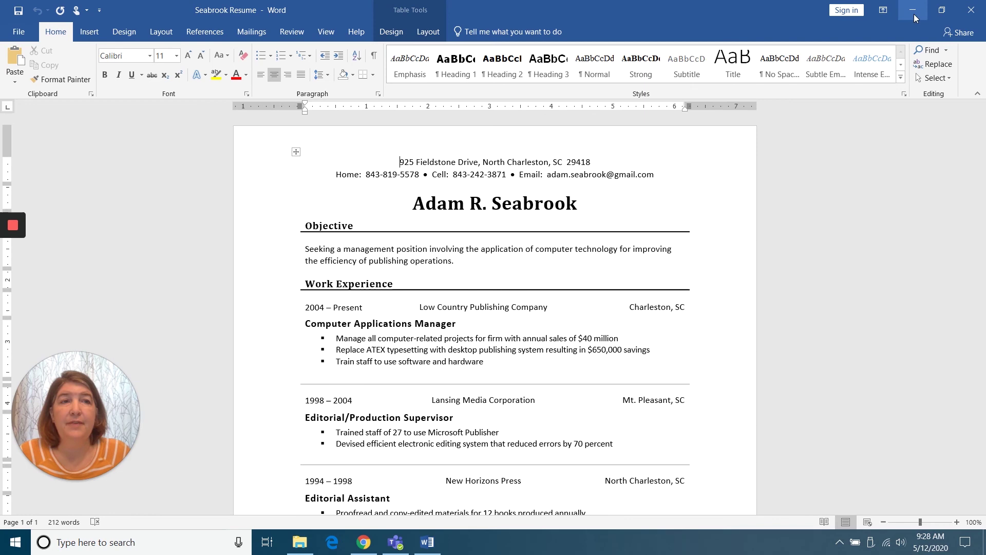
left_click(983, 8)
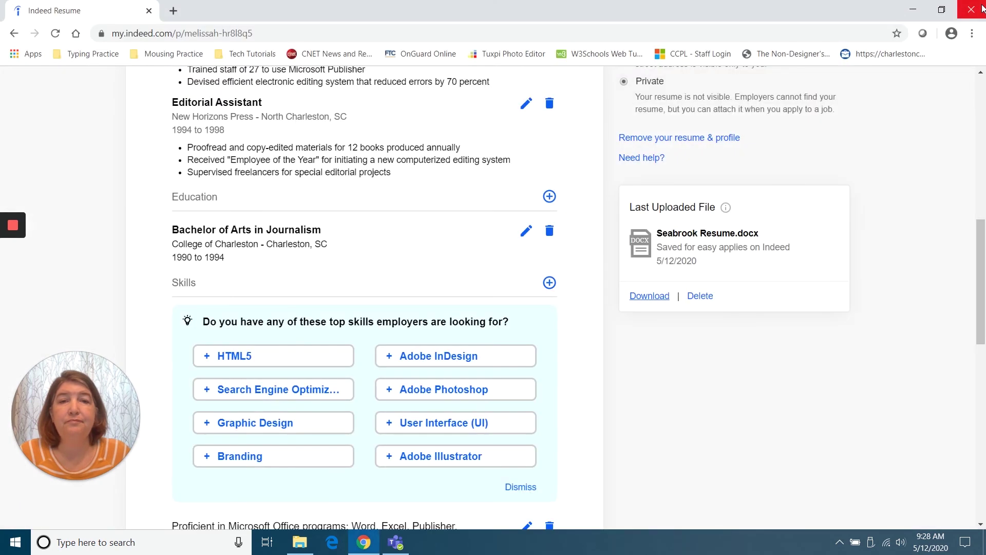
left_click_drag(985, 247, 985, 103)
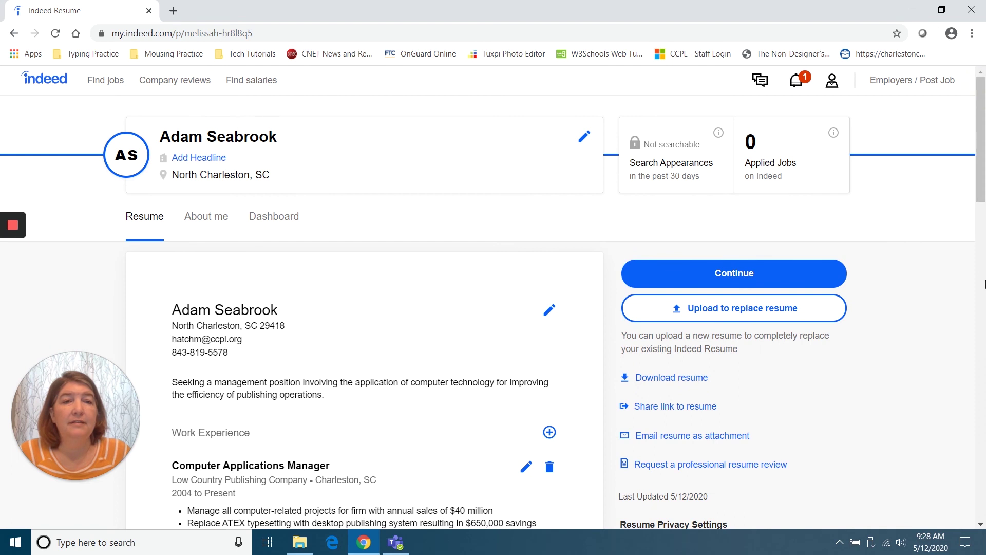